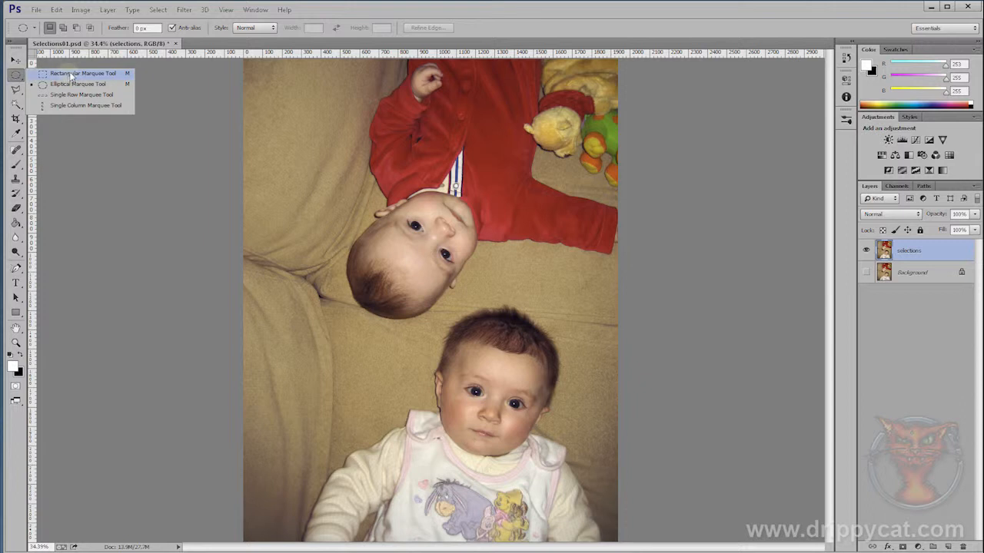
- Trace a freehand Lasso selection closely around the white collar and striped strap of the upper baby's outfit
left_click(73, 84)
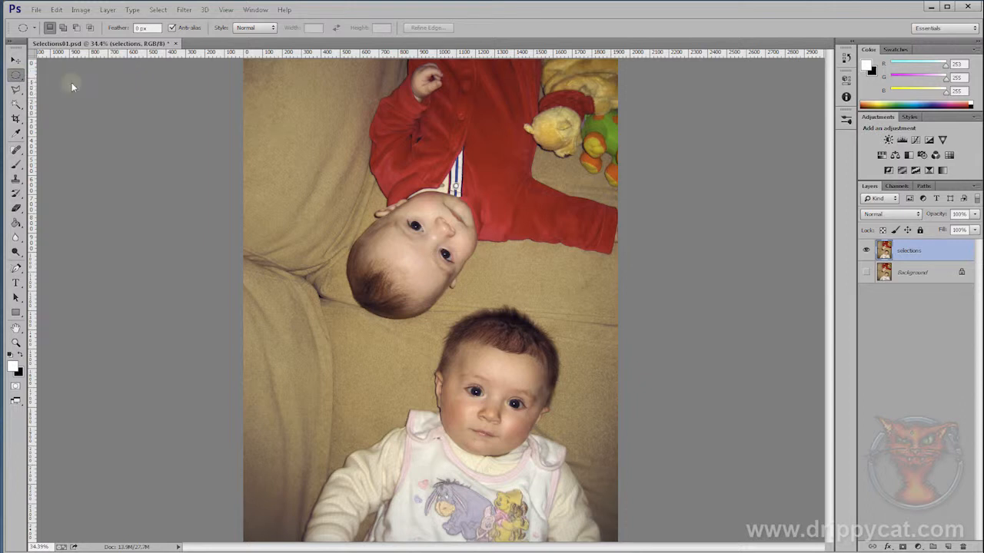
left_click(16, 344)
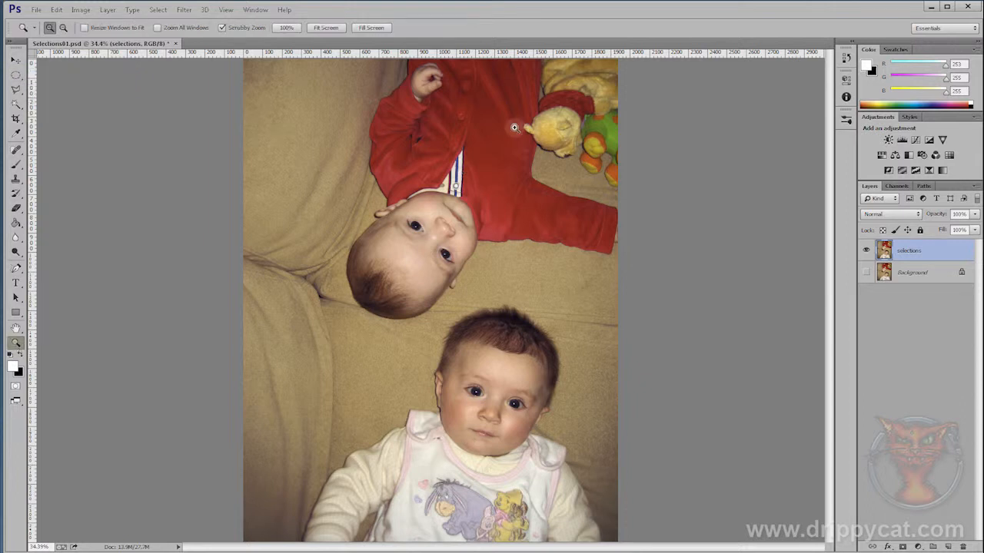
left_click(459, 183)
left_click(463, 178)
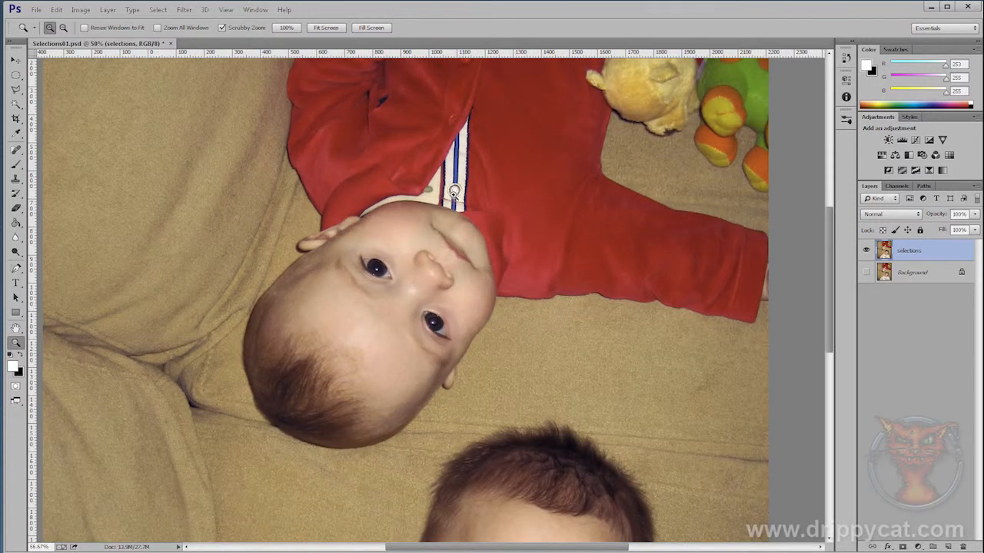
left_click(443, 202)
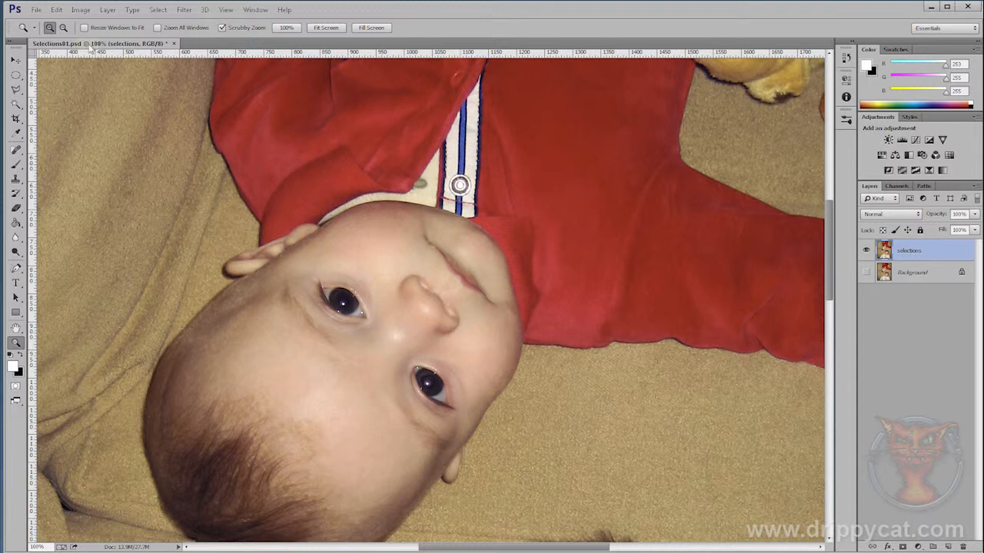
left_click(16, 90)
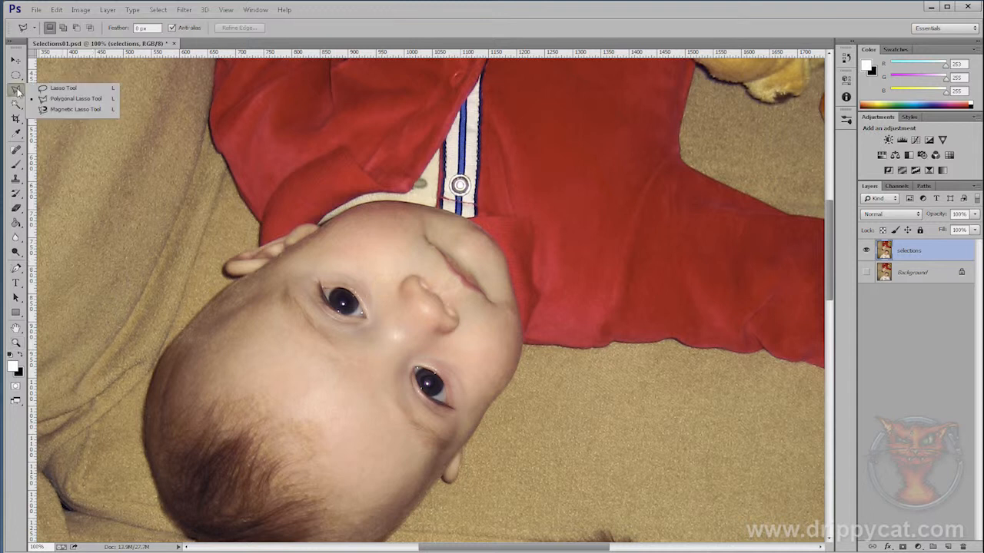
left_click(62, 90)
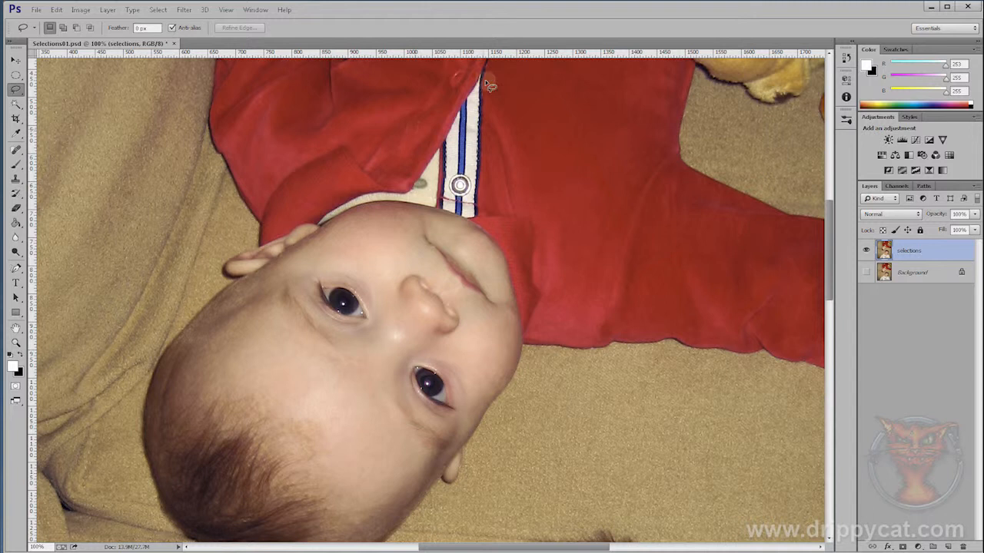
mouse_move(483, 71)
left_mouse_down()
mouse_move(408, 196)
mouse_move(342, 204)
mouse_move(318, 228)
mouse_move(384, 202)
mouse_move(479, 220)
mouse_move(486, 65)
left_mouse_up()
- Discard the traced selection, draw a loose freehand Lasso outline around the collar and strap, and clear that one too
left_click(15, 343)
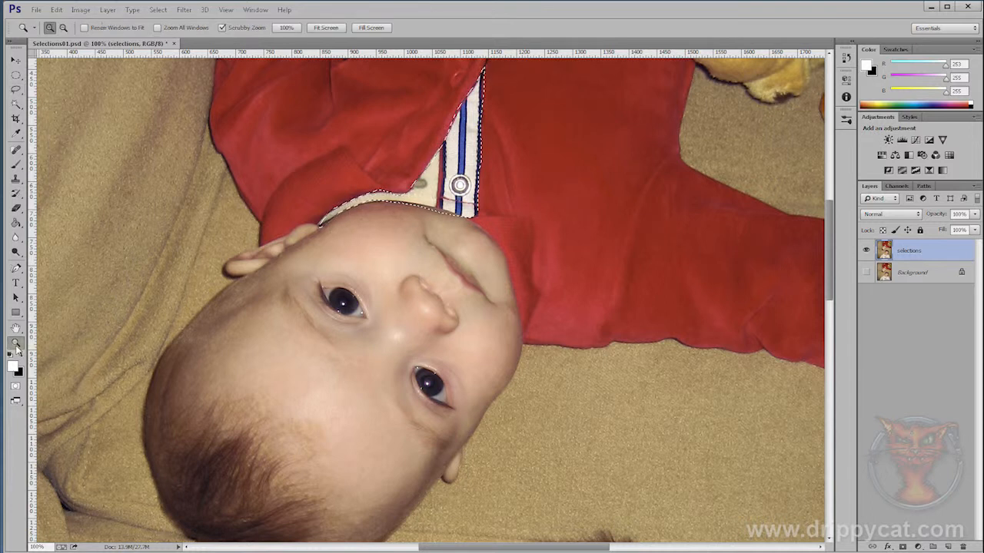
left_click(424, 159)
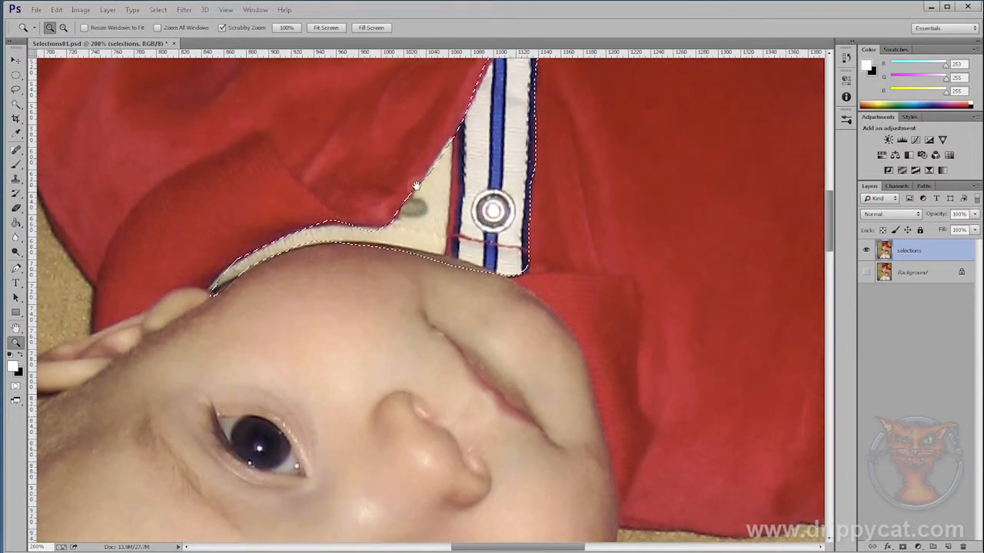
left_click_drag(415, 187, 422, 305)
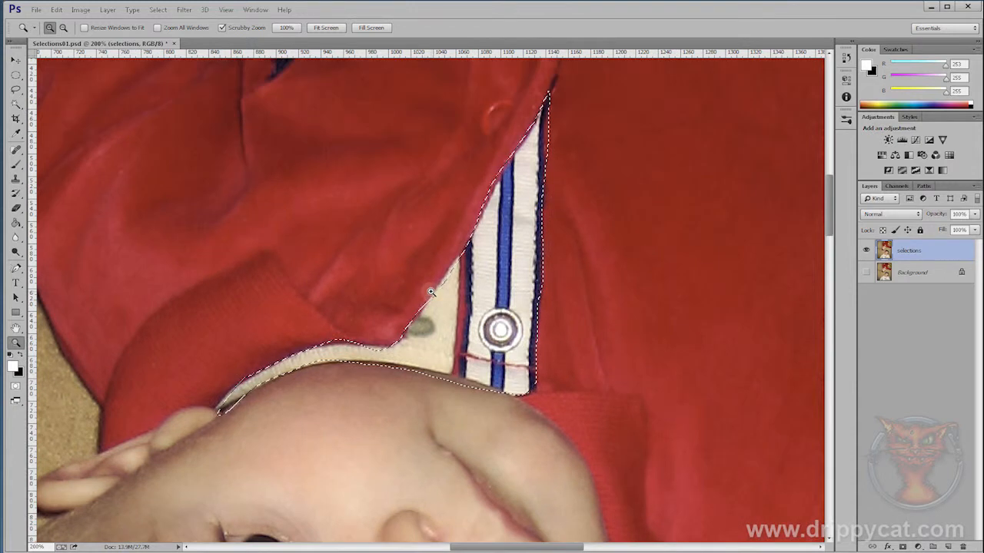
left_click(15, 90)
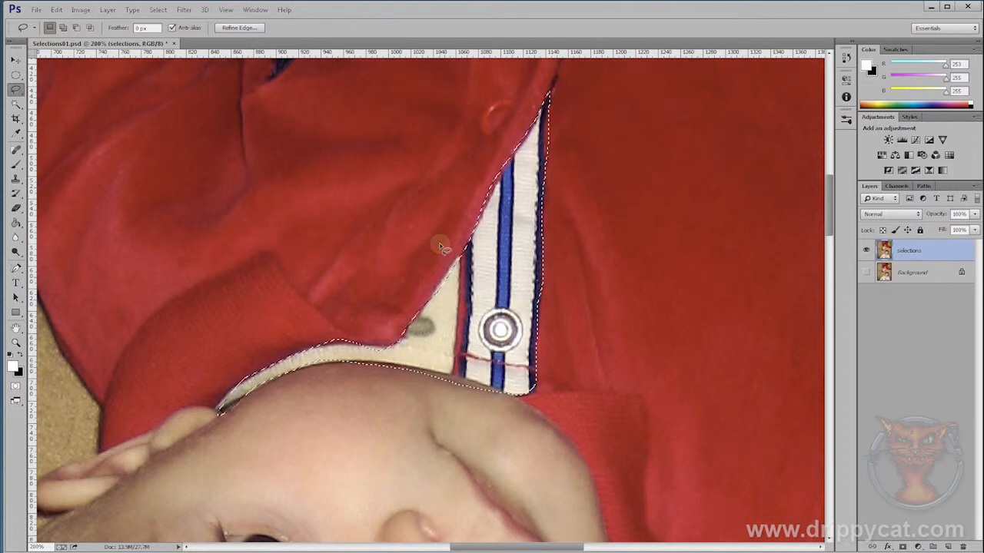
key("ctrl+d")
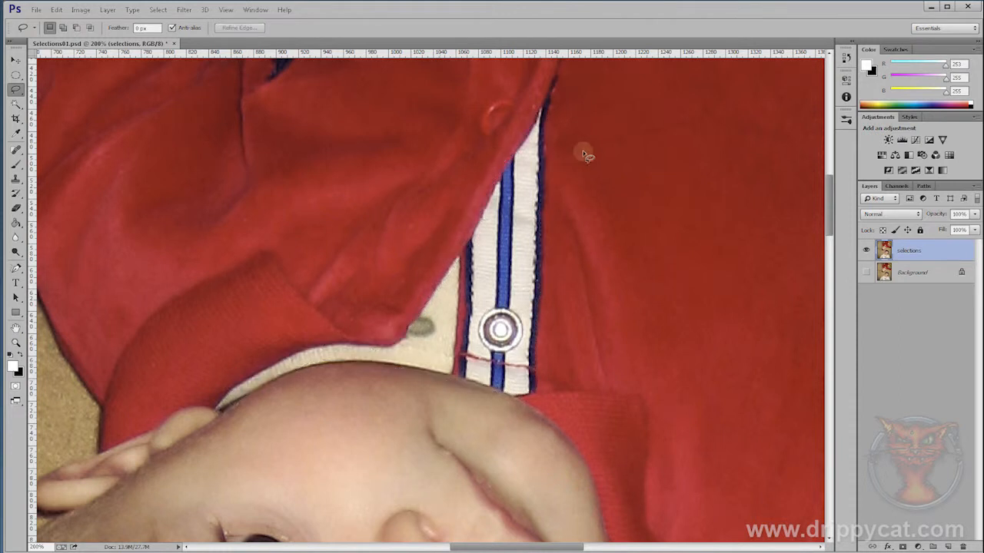
mouse_move(581, 100)
left_mouse_down()
mouse_move(565, 74)
mouse_move(503, 87)
mouse_move(398, 239)
mouse_move(300, 322)
mouse_move(245, 340)
mouse_move(176, 396)
mouse_move(202, 470)
mouse_move(374, 415)
mouse_move(508, 452)
mouse_move(637, 295)
mouse_move(610, 154)
mouse_move(582, 98)
left_mouse_up()
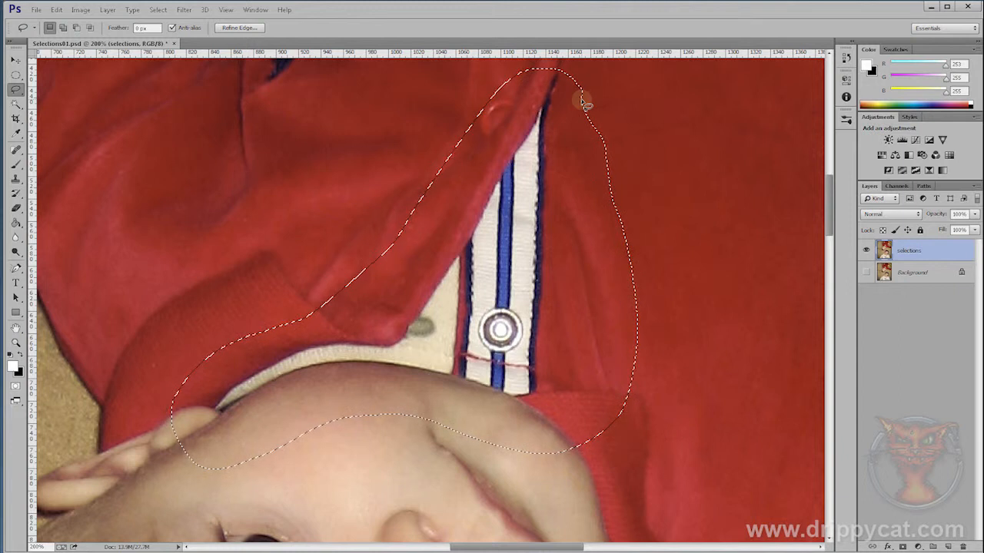
left_click(583, 98)
- Outline the white collar and striped strap with a closed Polygonal Lasso selection that follows their edges
right_click(16, 89)
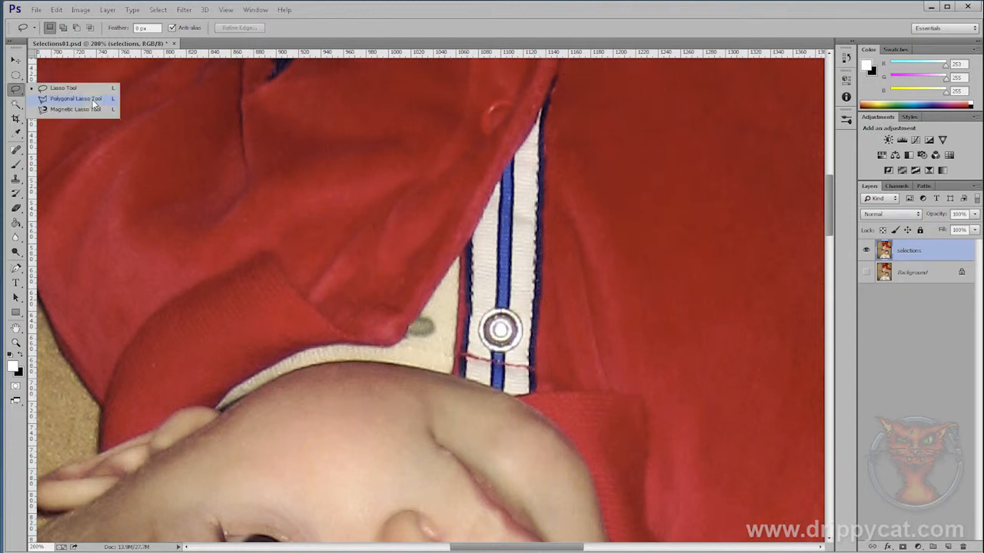
left_click(75, 99)
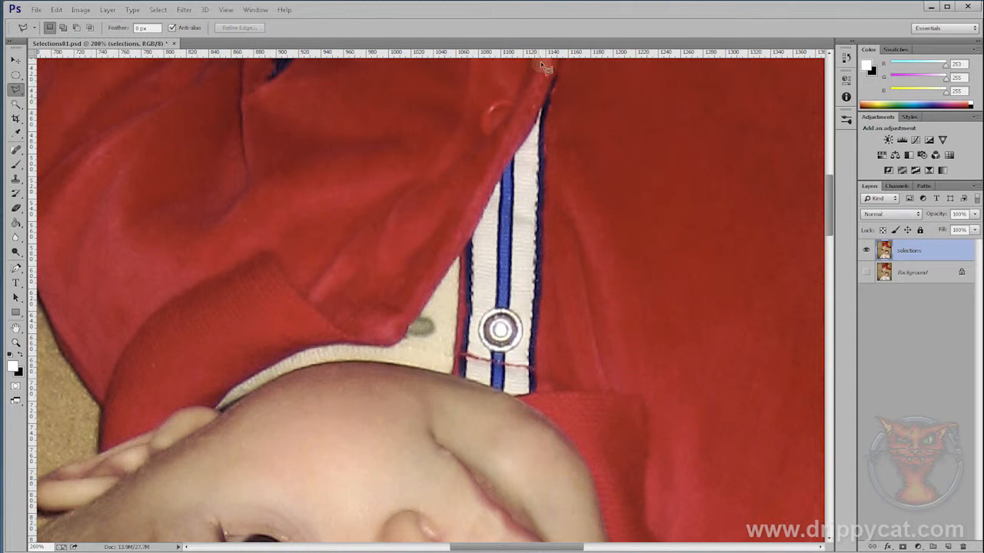
left_click(555, 77)
left_click(350, 346)
left_click(317, 349)
left_click(285, 358)
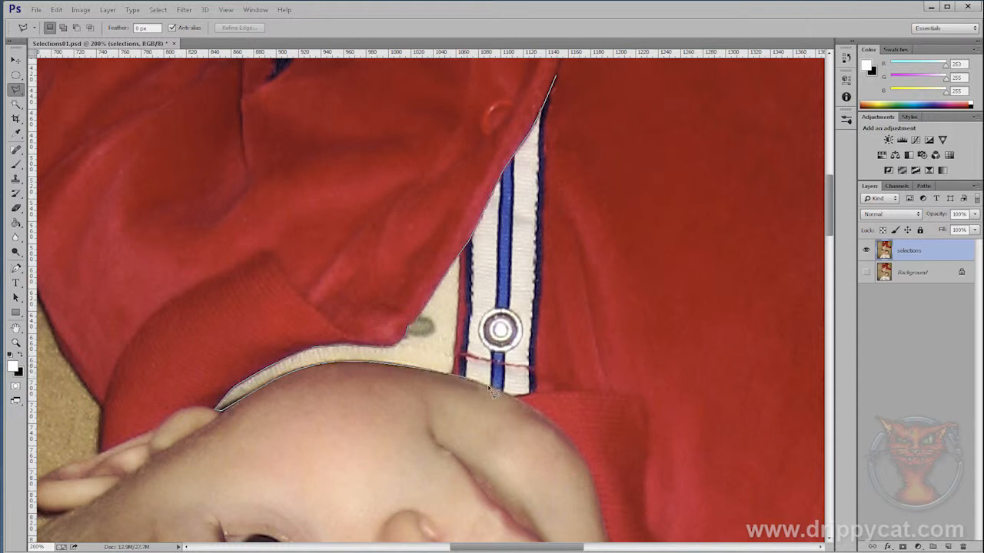
left_click(535, 383)
left_click(542, 268)
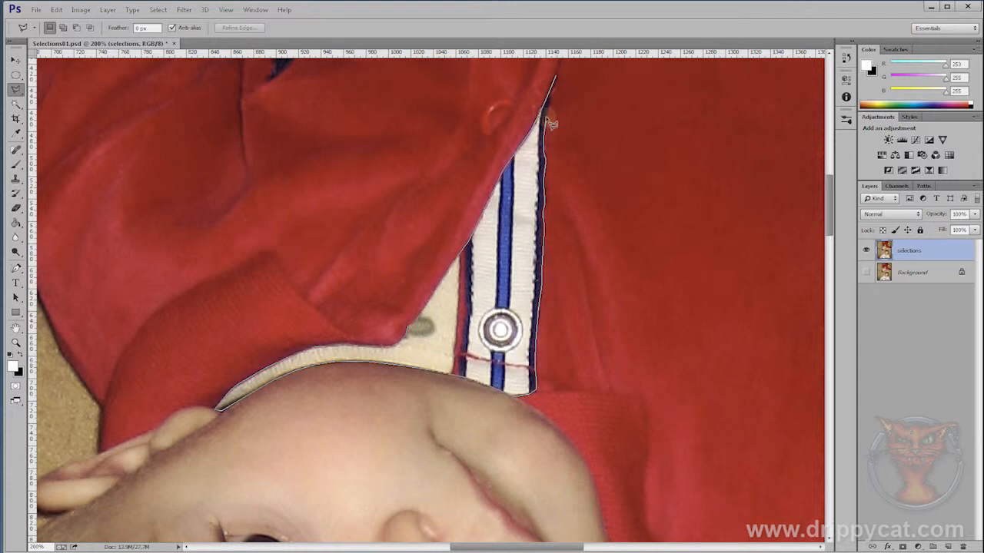
left_click(553, 77)
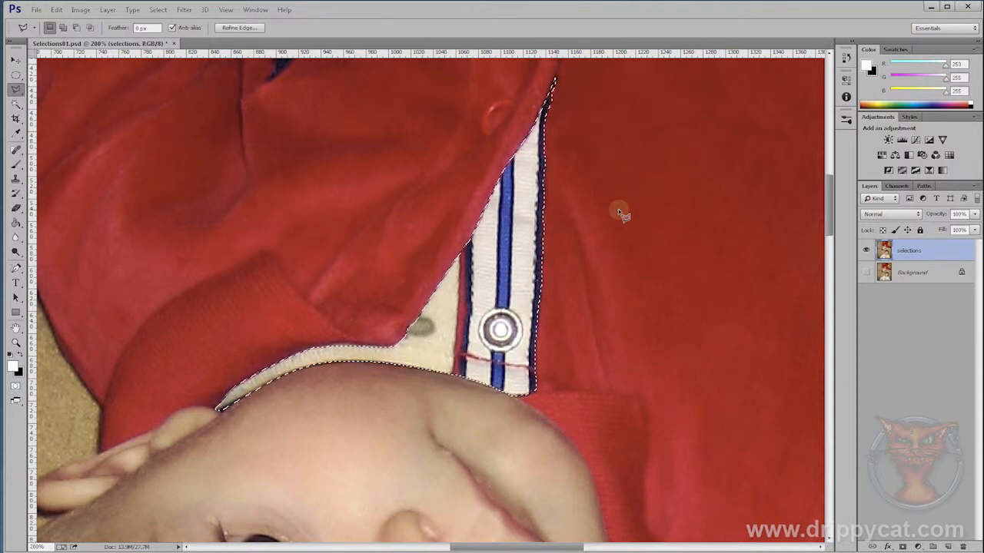
- Subtract an ellipse of about 36 by 39 px around the round metal snap from the selection
left_click(16, 75)
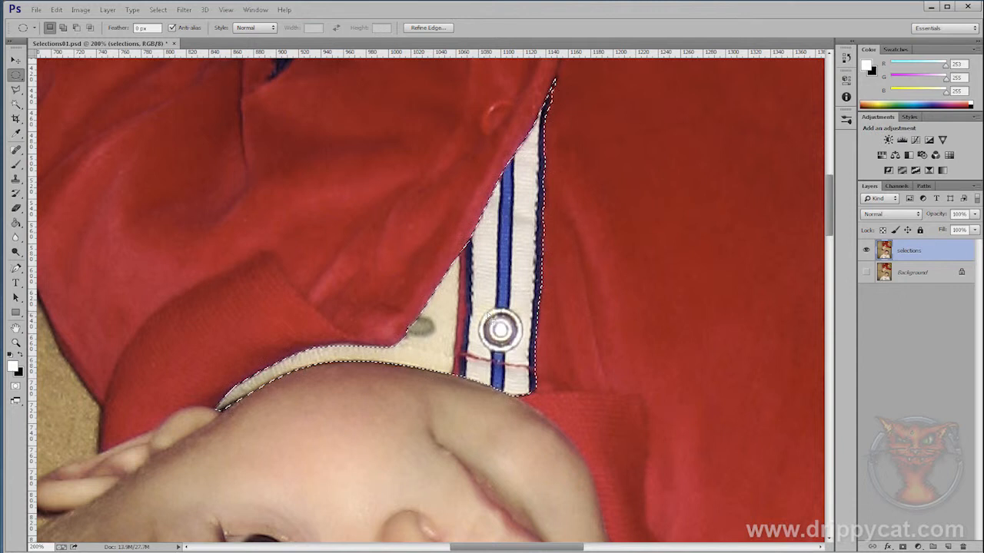
key("alt")
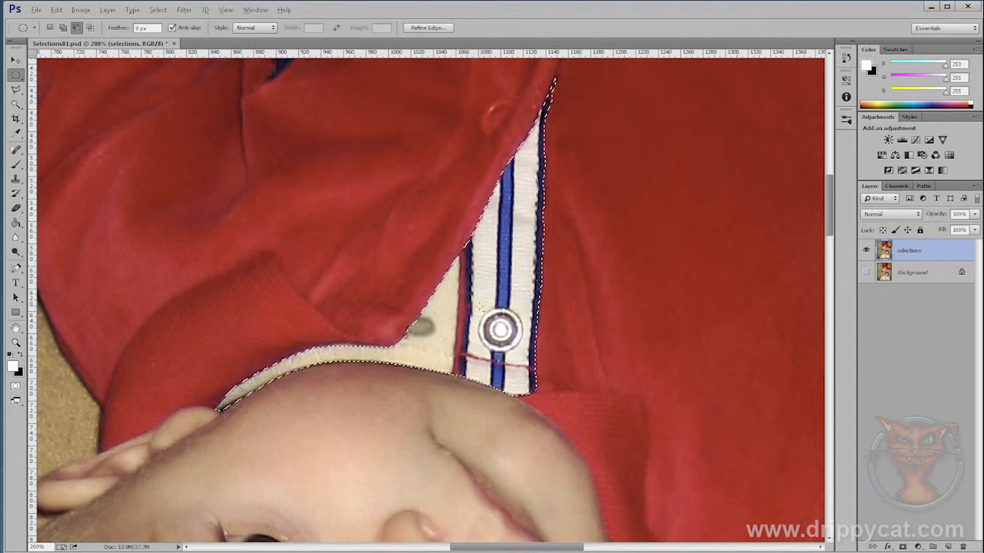
left_click_drag(481, 308, 486, 313)
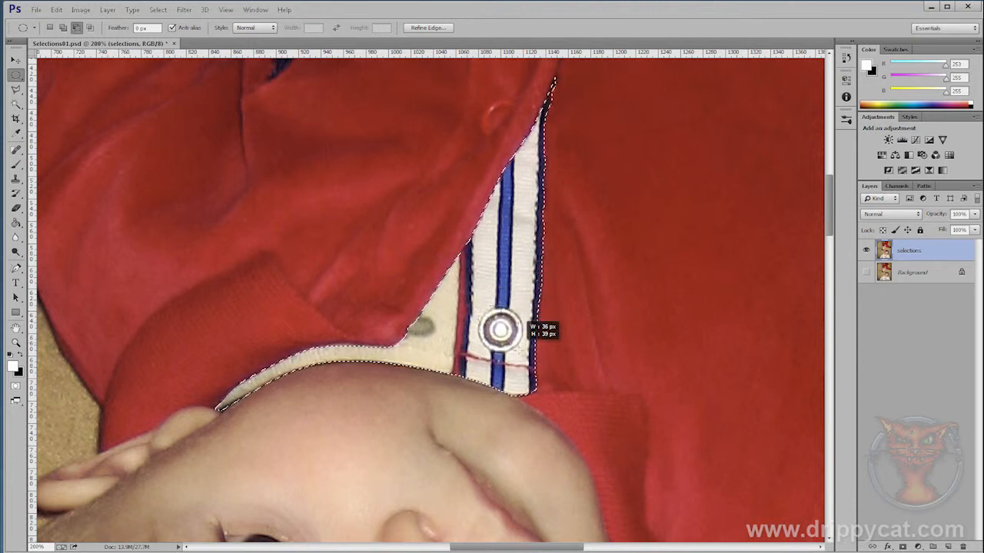
left_click_drag(528, 354, 529, 355)
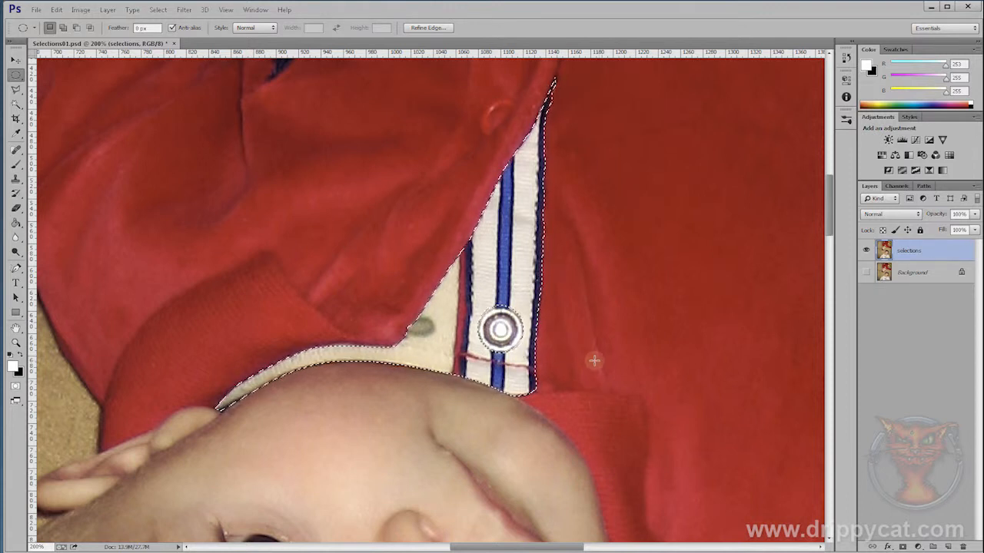
- Recolor the selected collar and strap with Hue/Saturation at hue +153, saturation +38 and lightness -42, and deselect
key("ctrl+u")
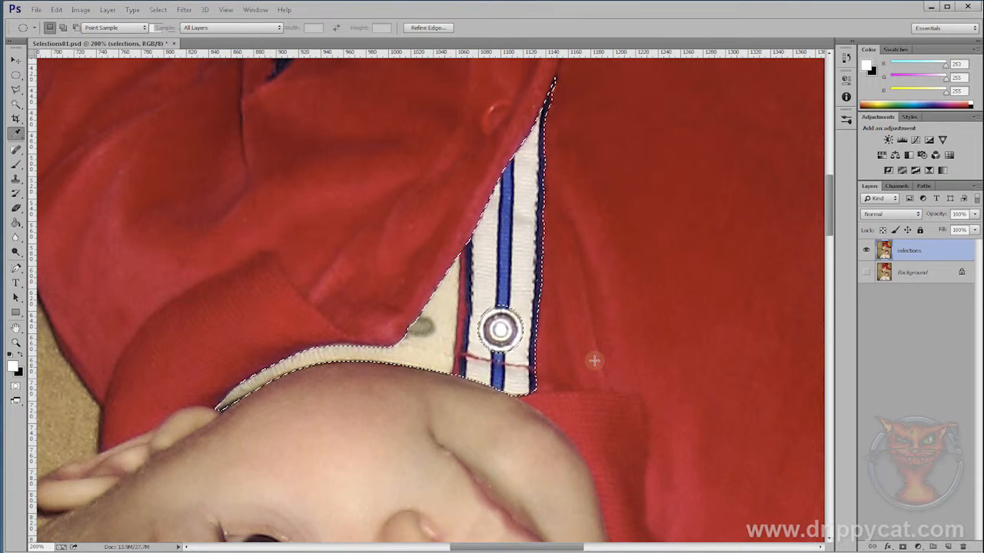
left_click_drag(706, 390, 740, 394)
left_click_drag(703, 445, 682, 448)
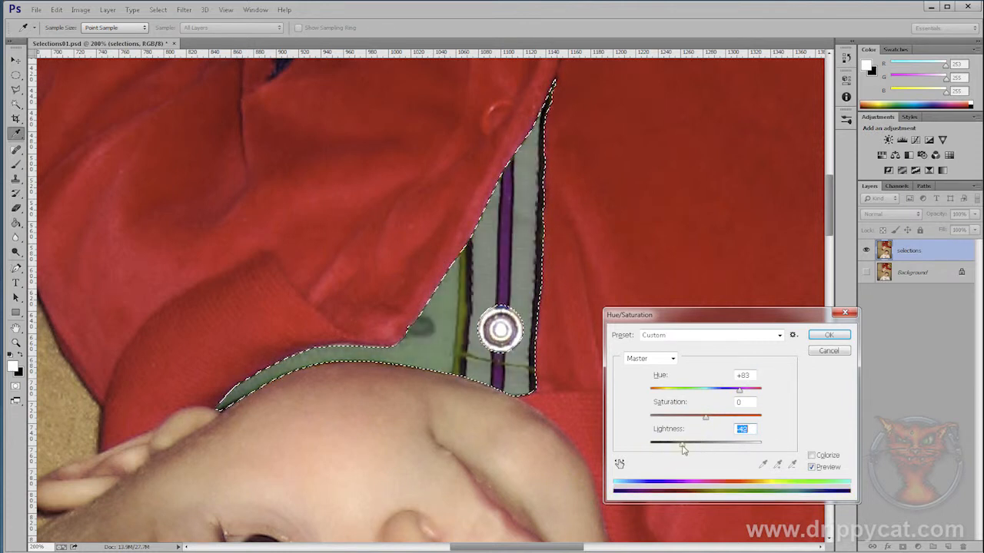
left_click_drag(706, 415, 763, 393)
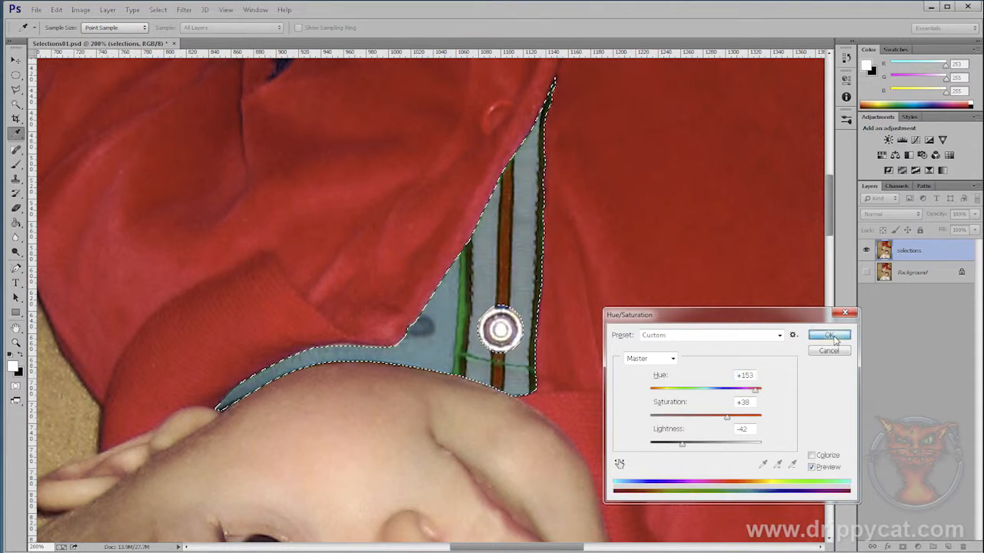
left_click(828, 335)
key("m")
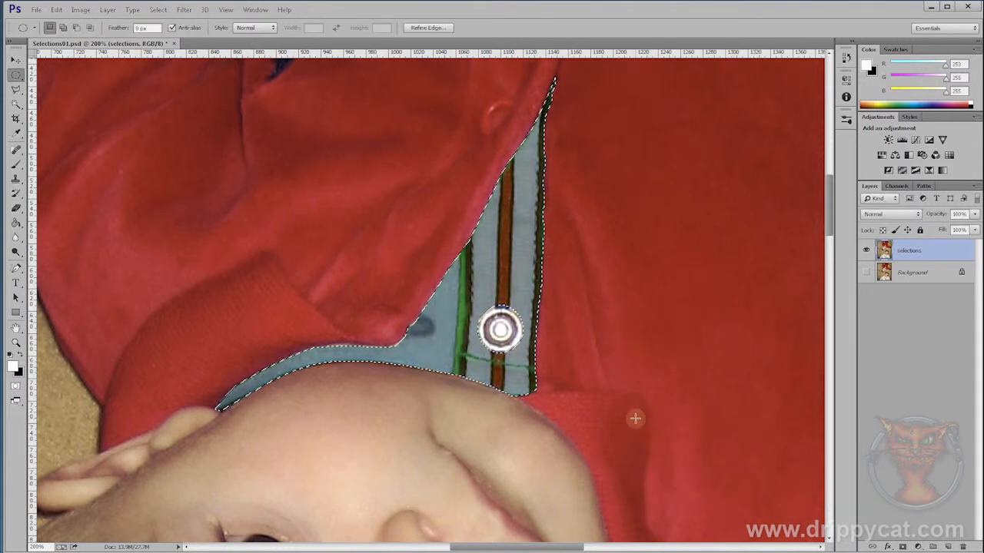
key("ctrl+d")
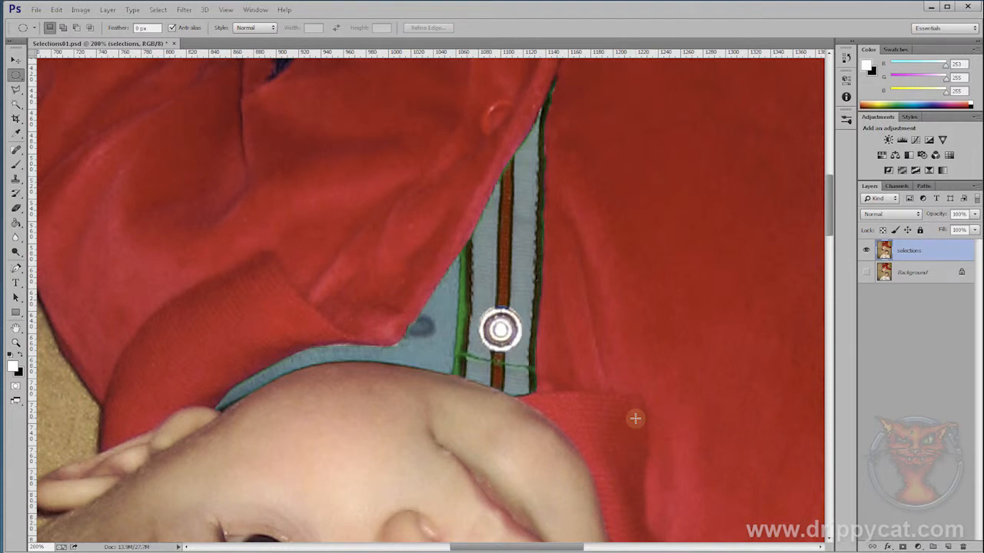
- Examine the recolored edges of the collar and strap at 500% and compare them with the original Background layer
left_click(16, 343)
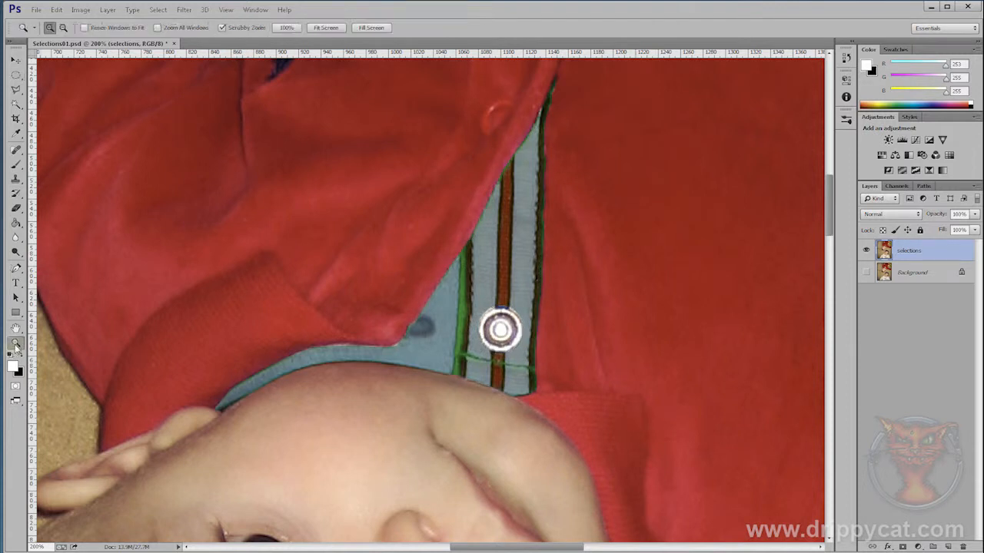
left_click(424, 305)
left_click(426, 306)
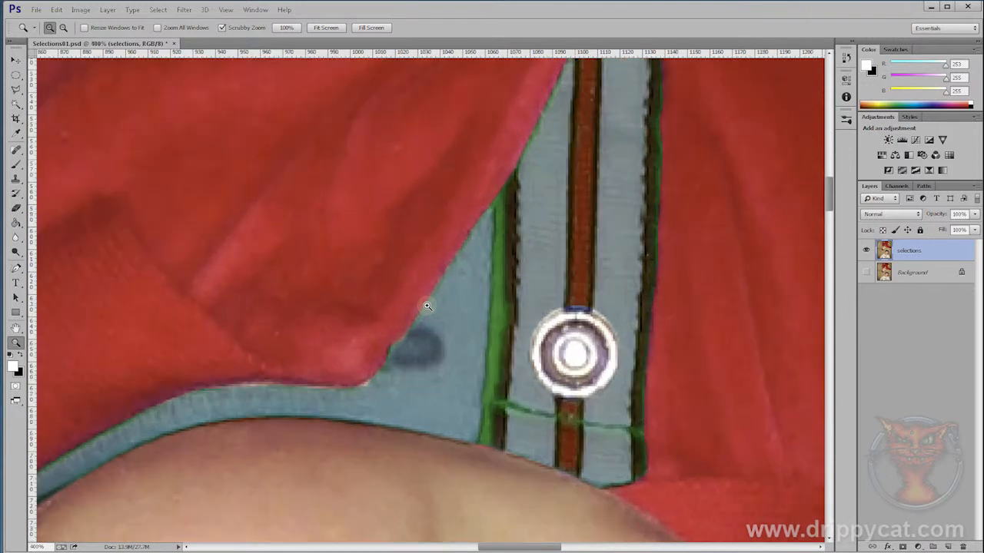
left_click(427, 305)
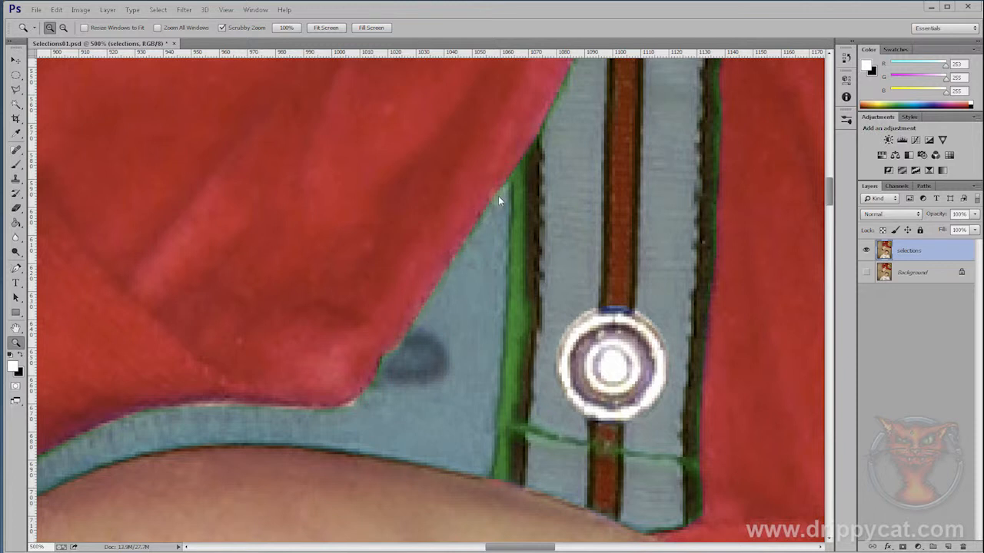
left_click(867, 250)
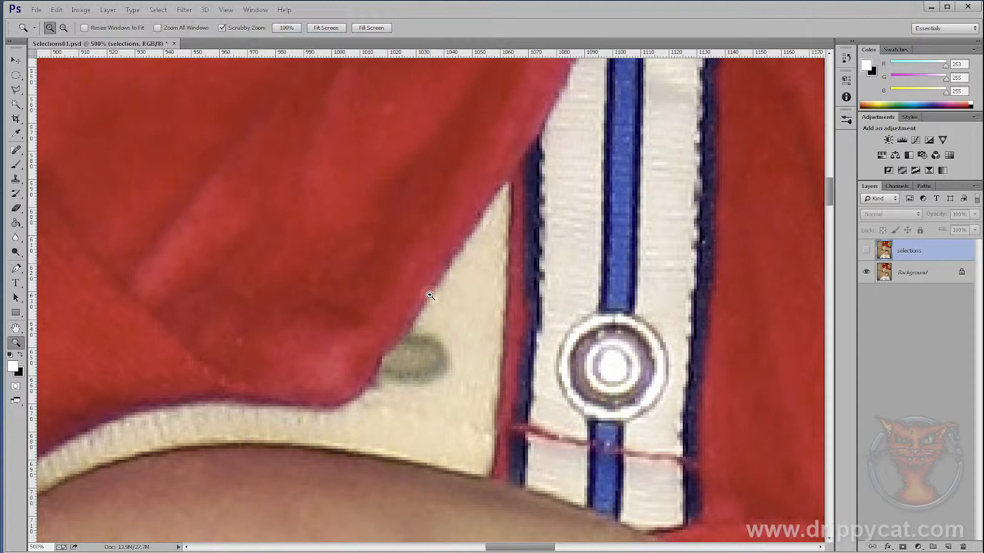
left_click(866, 252)
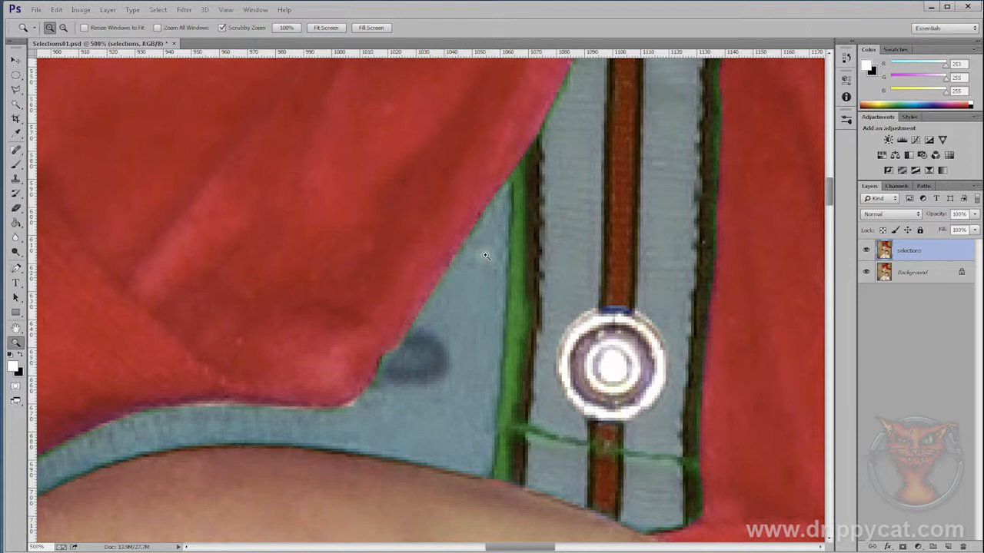
- Revert the image in its history to the last Elliptical Marquee state, before the Hue/Saturation change
left_click(846, 58)
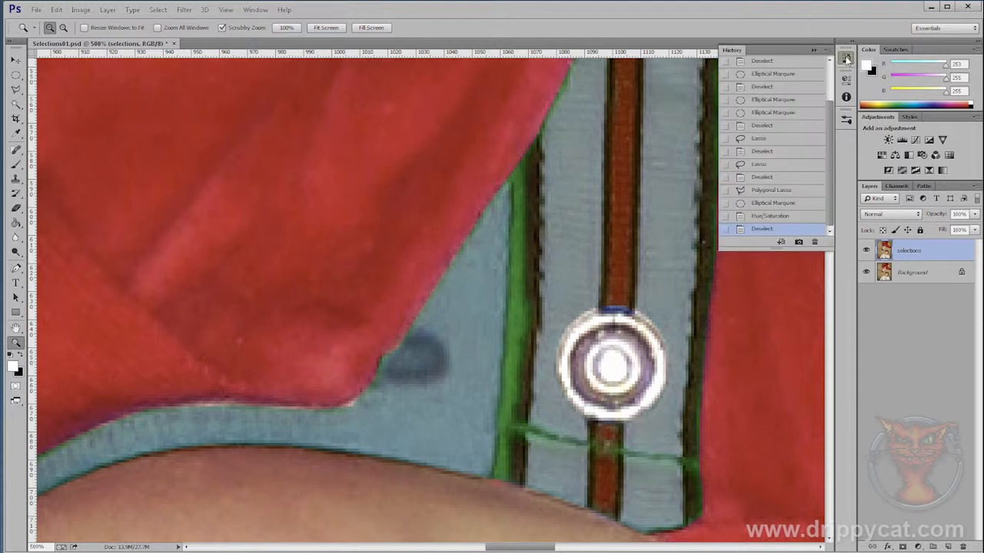
left_click(760, 203)
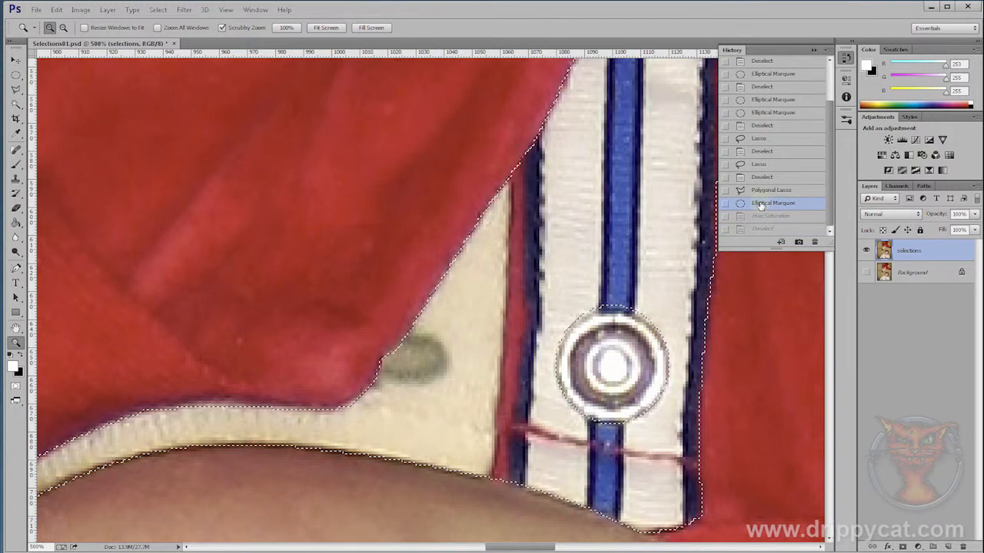
left_click(813, 50)
- Feather the collar and strap selection with a radius of 2 pixels
key("v")
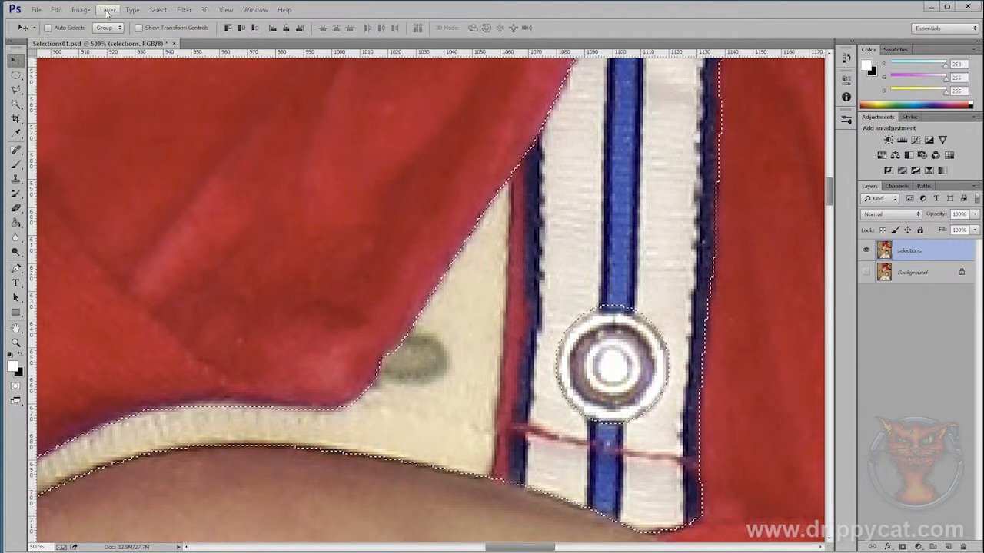
left_click(158, 11)
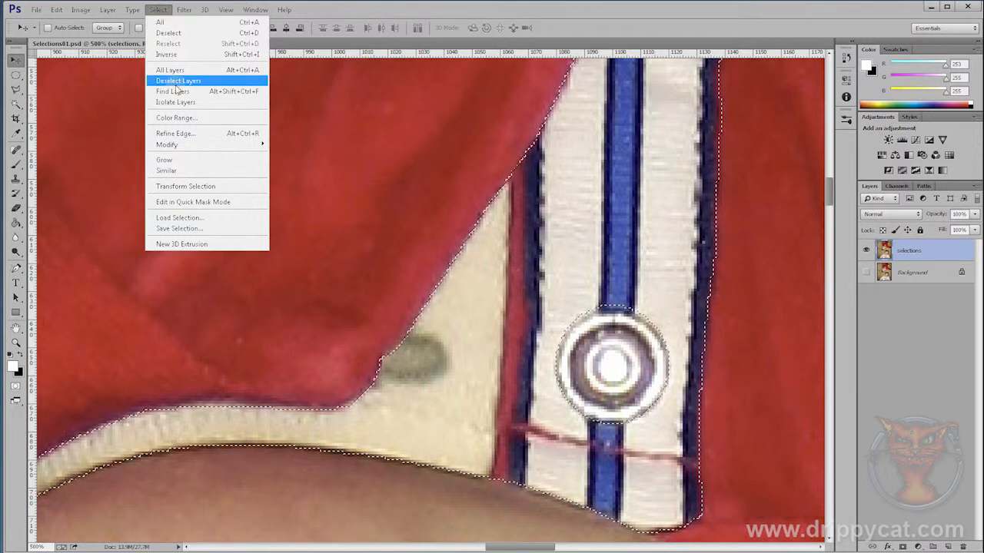
mouse_move(204, 149)
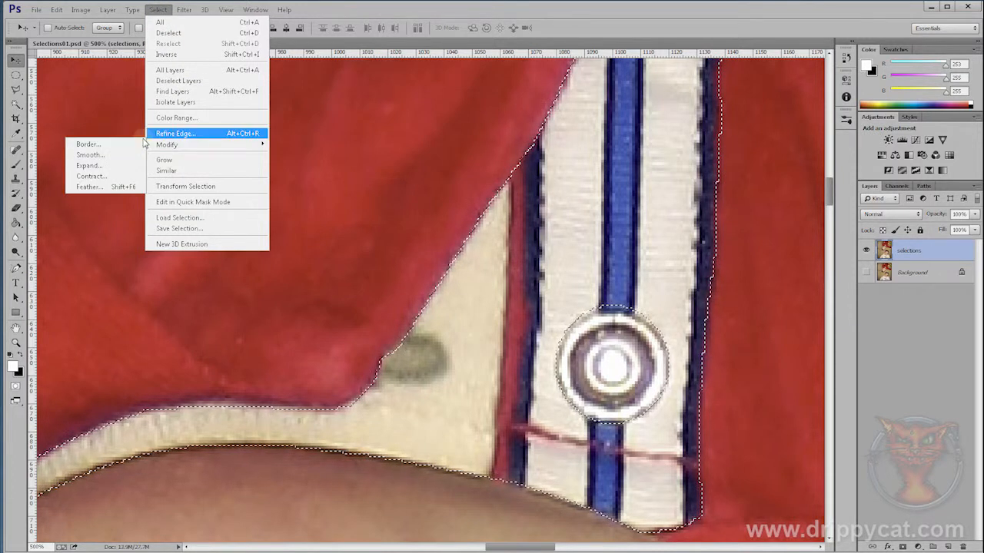
left_click(98, 186)
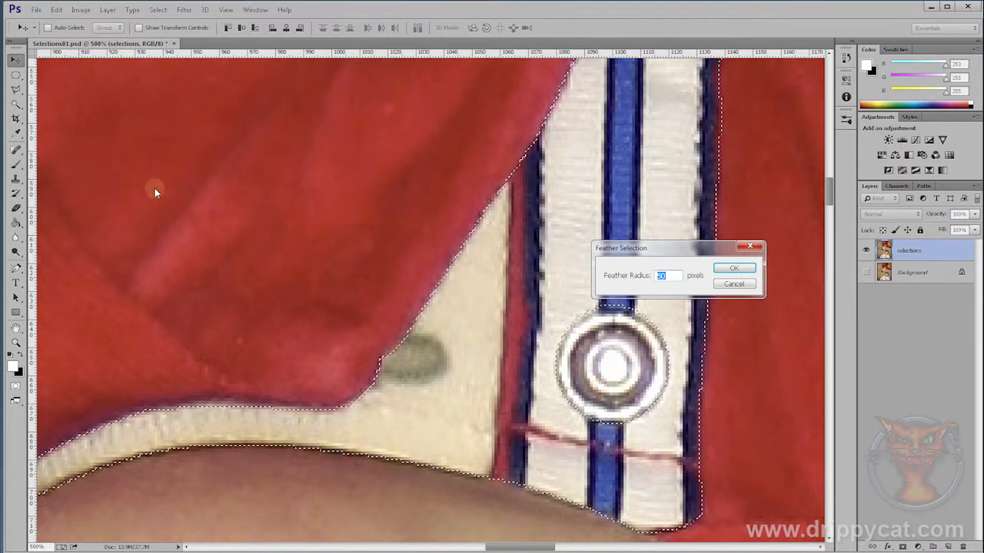
type("2")
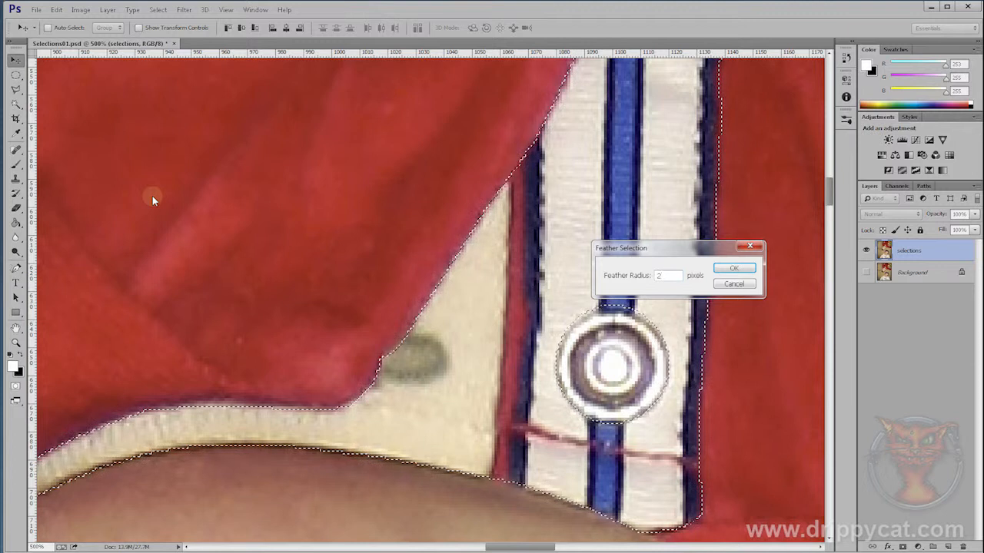
left_click(734, 268)
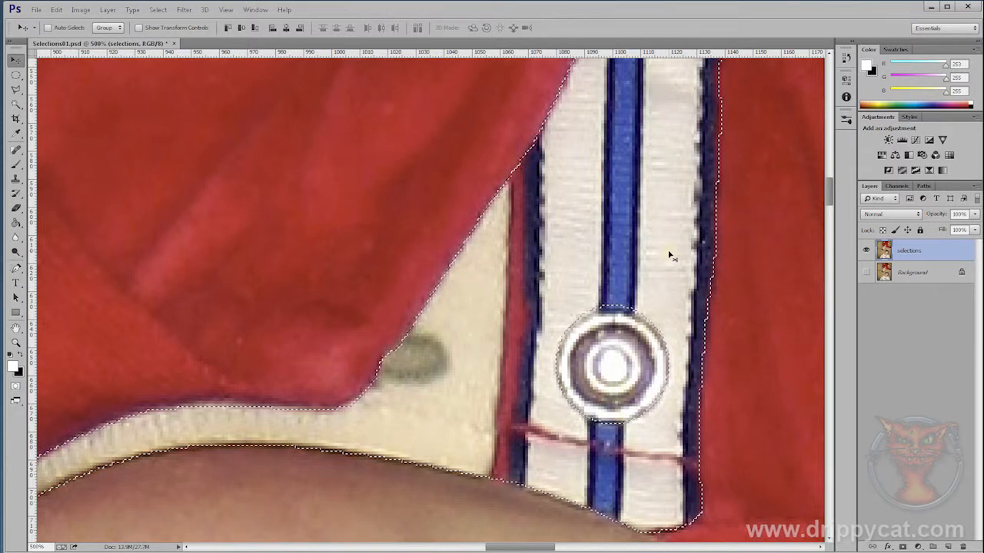
- Recolor the feathered collar and strap selection with Hue/Saturation at hue +78, saturation +53 and lightness -57, and deselect
key("ctrl+u")
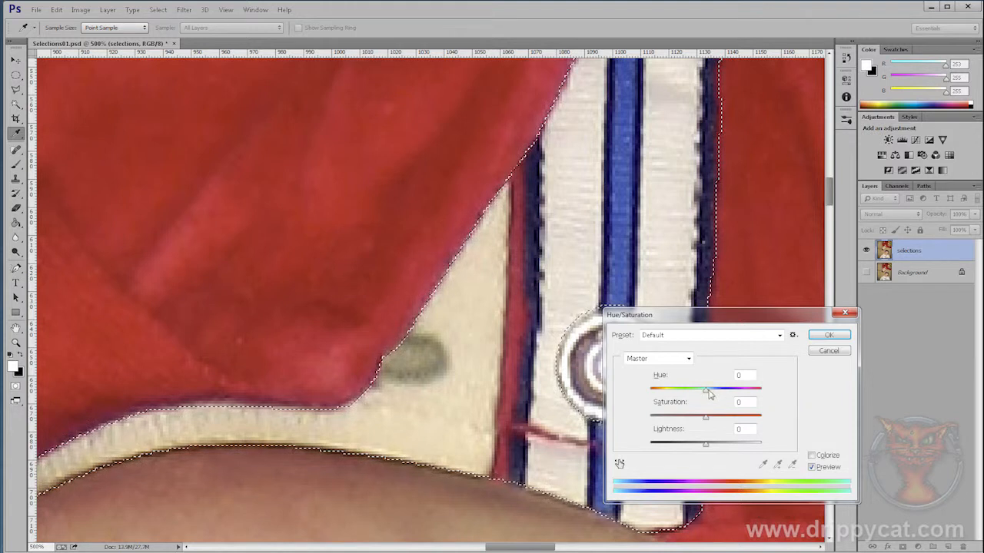
left_click_drag(706, 449, 678, 451)
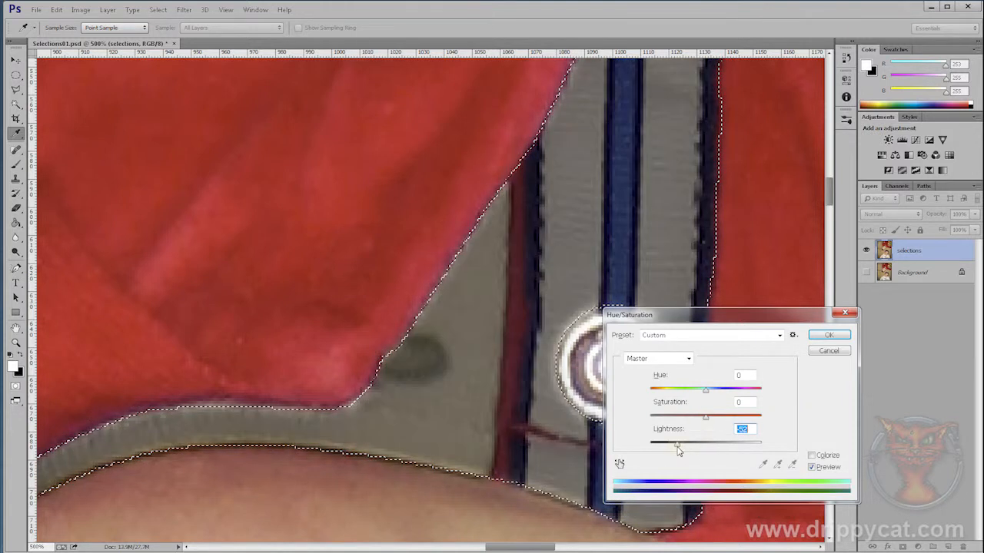
left_click_drag(705, 416, 735, 421)
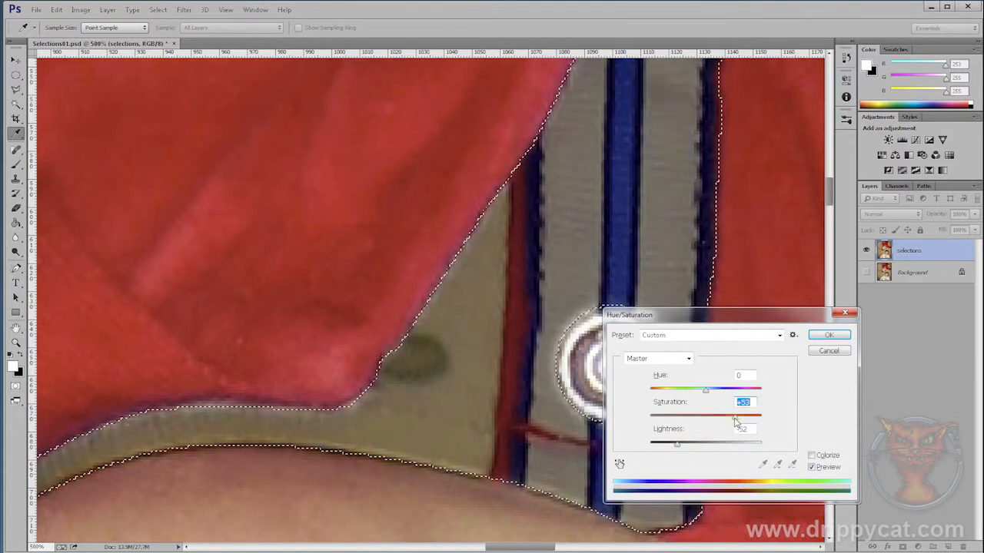
left_click_drag(706, 390, 738, 391)
left_click_drag(677, 444, 674, 444)
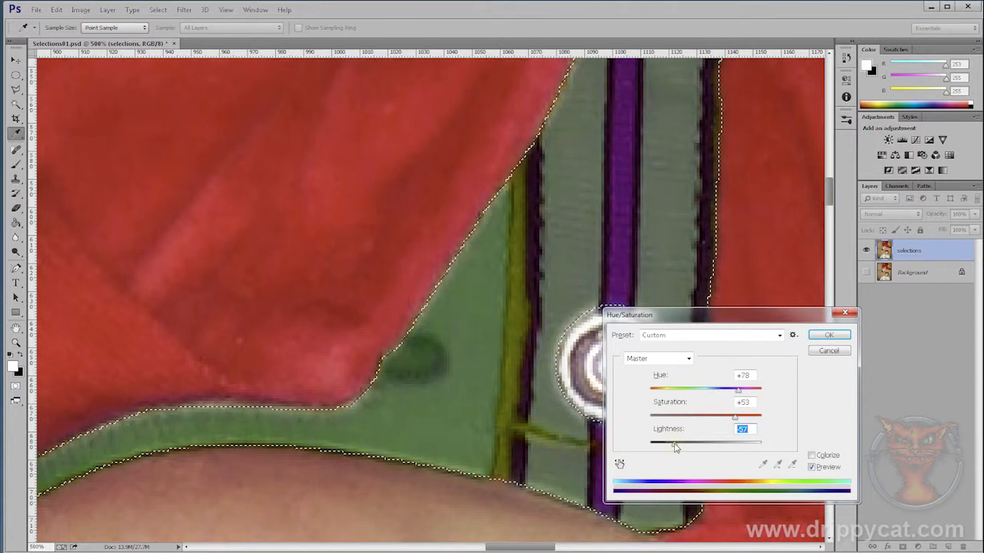
left_click(828, 335)
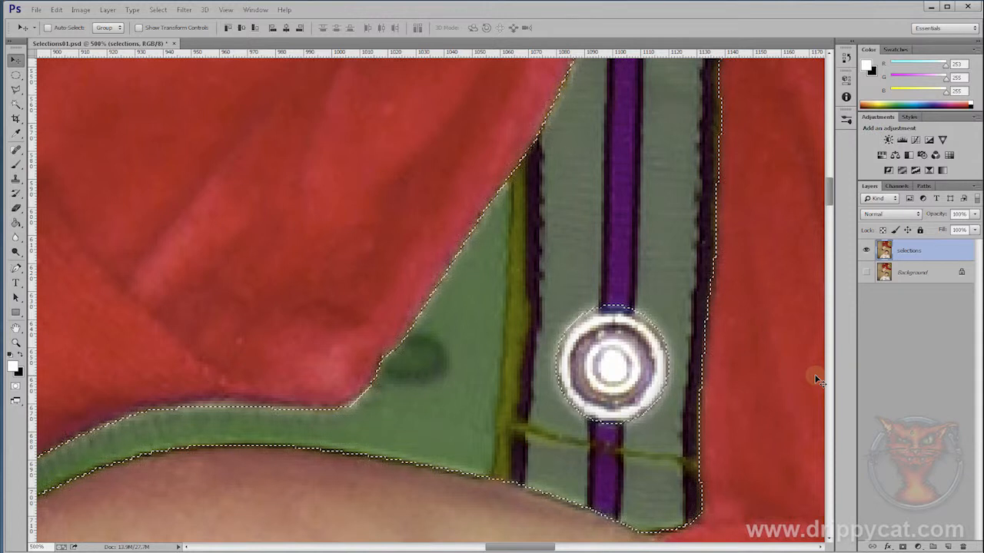
key("ctrl+d")
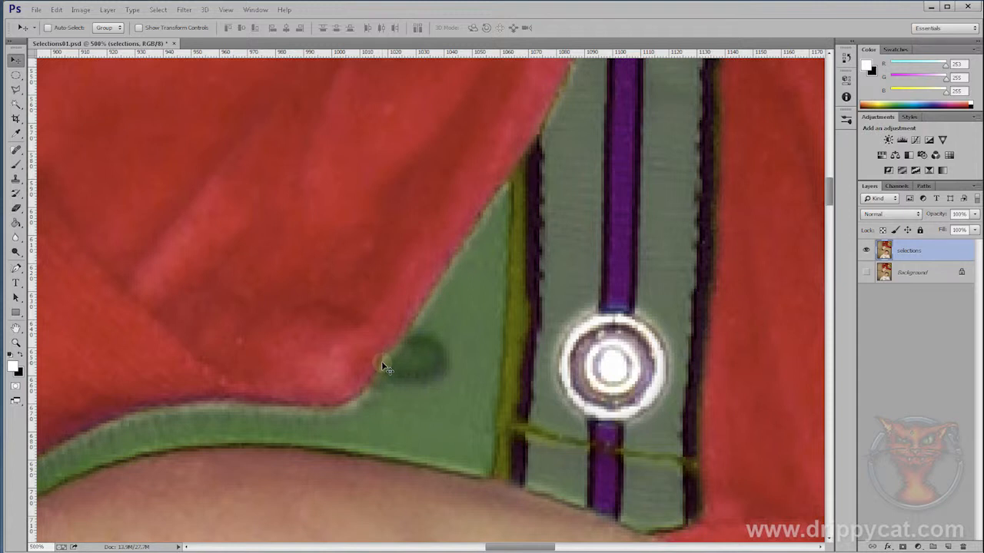
- Trace the edge of the baby's face with the Magnetic Lasso, from below the strap along the green collar to the ear
left_click(16, 344)
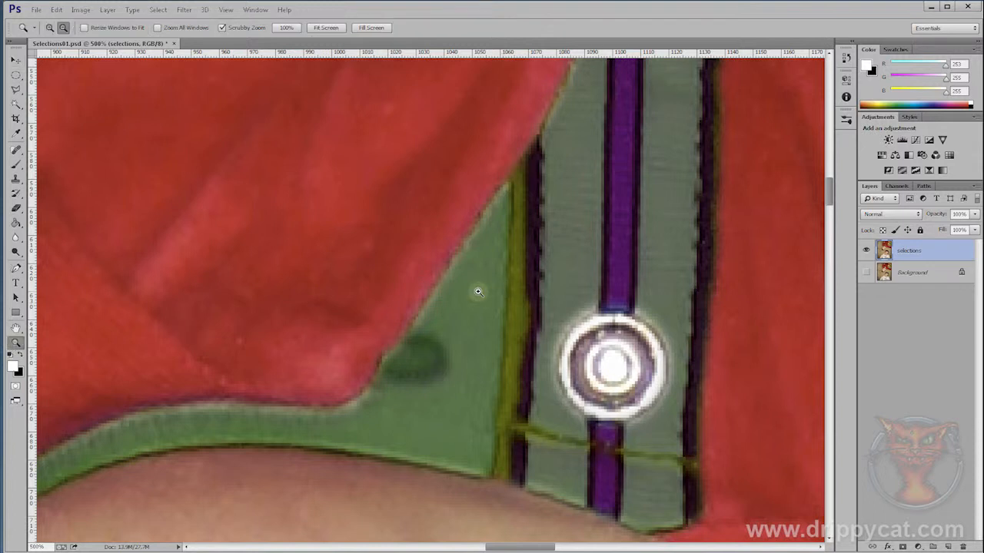
left_click(478, 292, "alt")
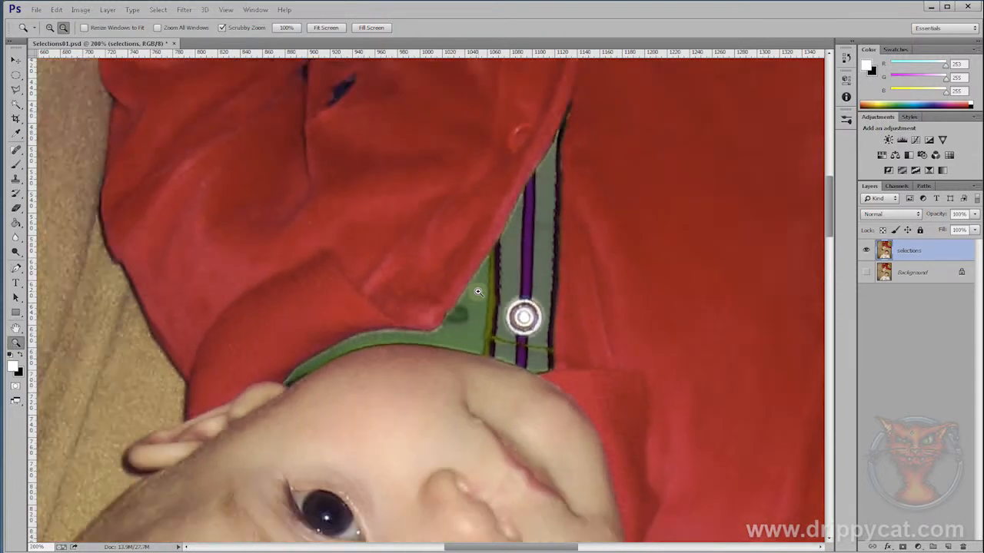
left_click(478, 291, "alt")
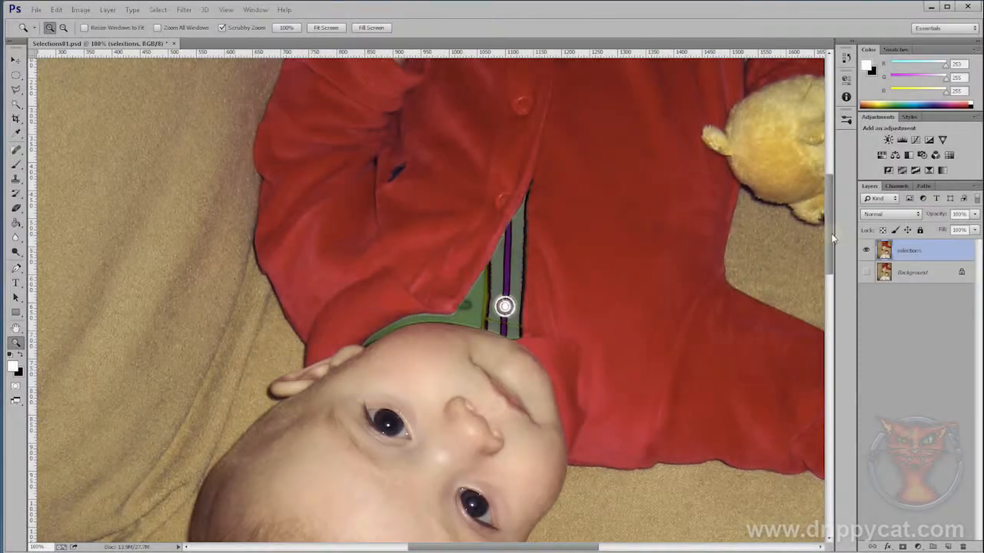
left_click_drag(832, 240, 830, 278)
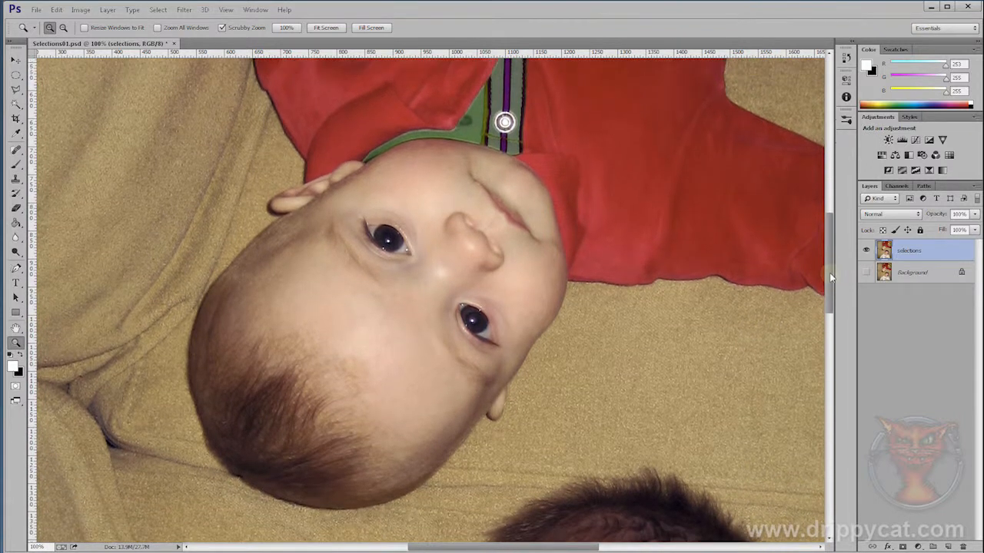
left_click(16, 90)
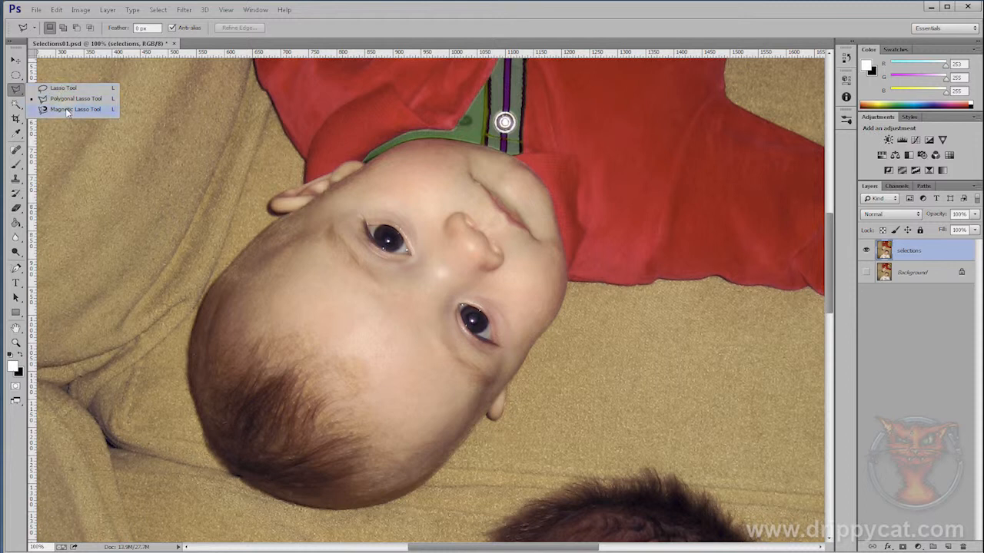
left_click(67, 110)
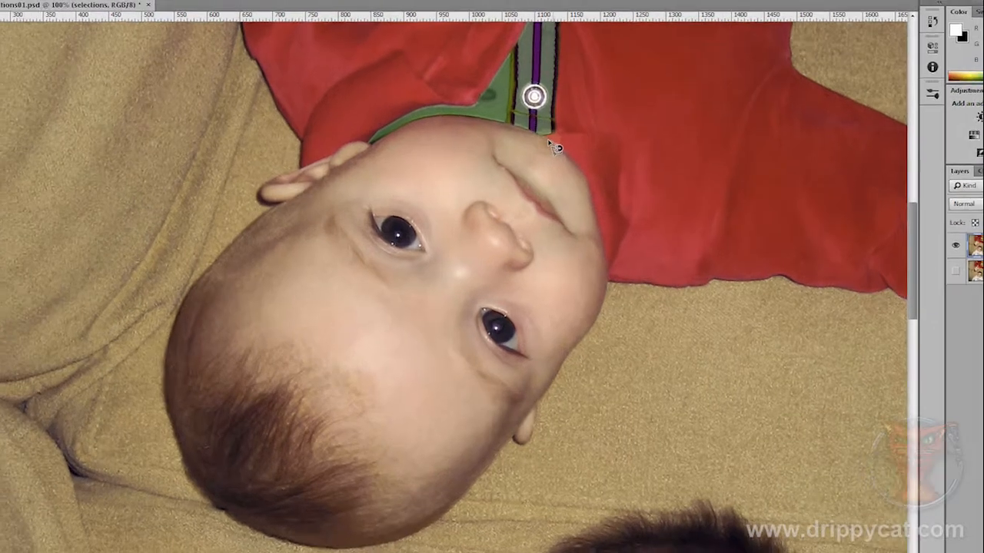
left_click(557, 142)
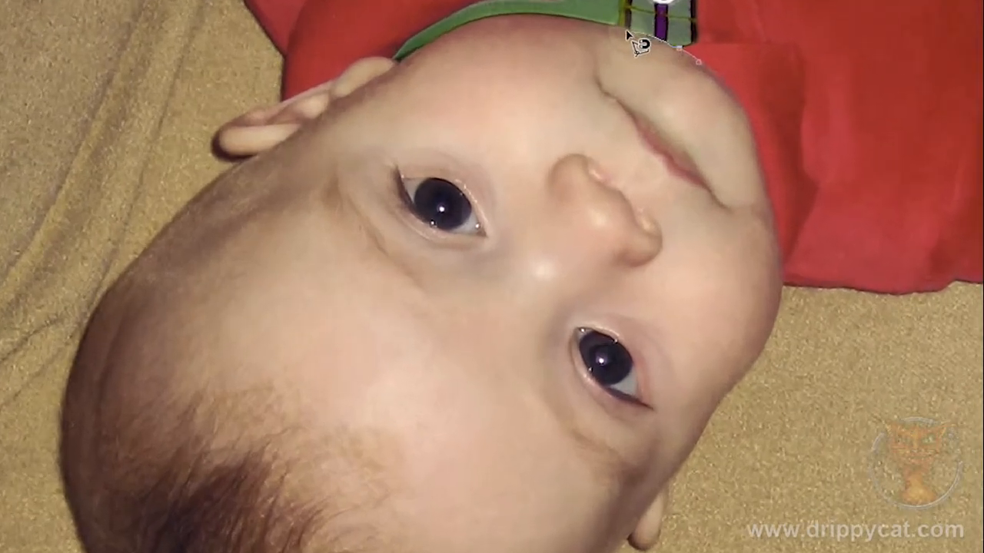
mouse_move(604, 29)
left_mouse_down()
mouse_move(481, 13)
mouse_move(408, 58)
left_mouse_up()
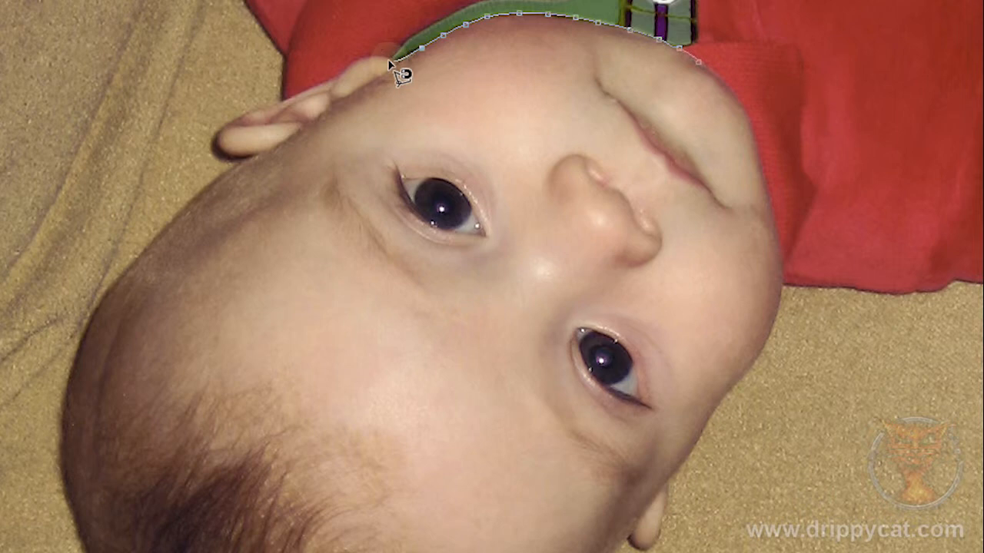